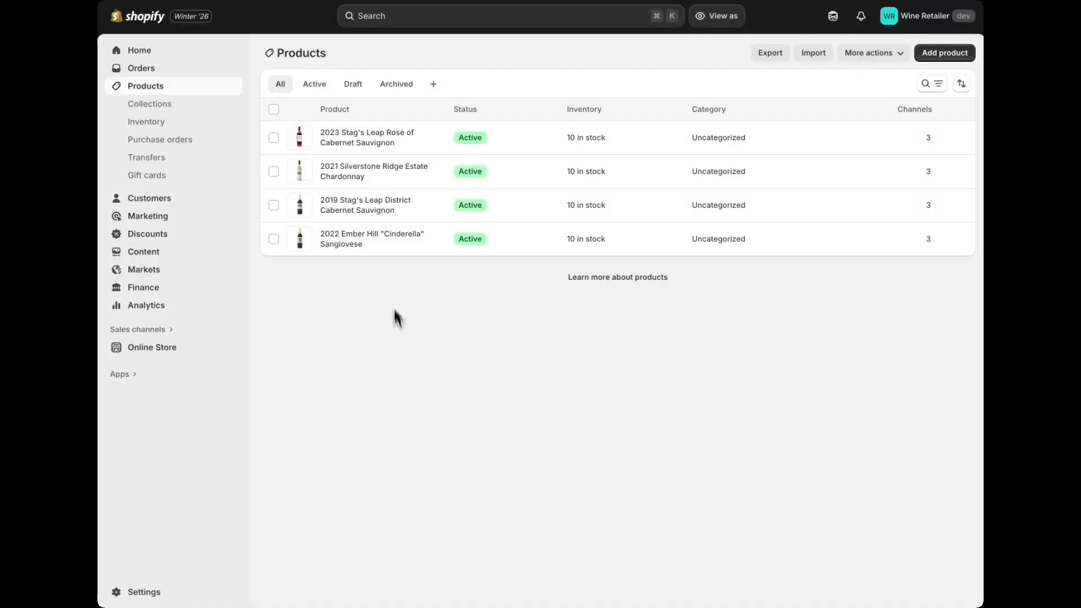
# Step: Check the vendor assigned to the 2023 Stag's Leap Rosé and the 2022 Ember Hill "Cinderella" Sangiovese, and return to the product list
pyautogui.click(360, 145)
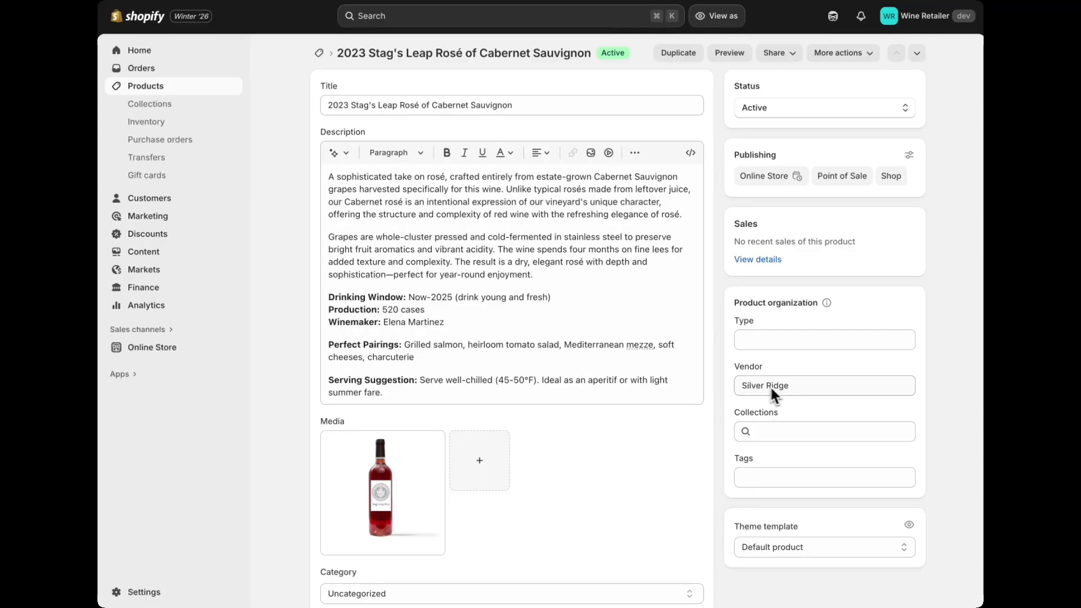
pyautogui.click(319, 53)
pyautogui.click(339, 243)
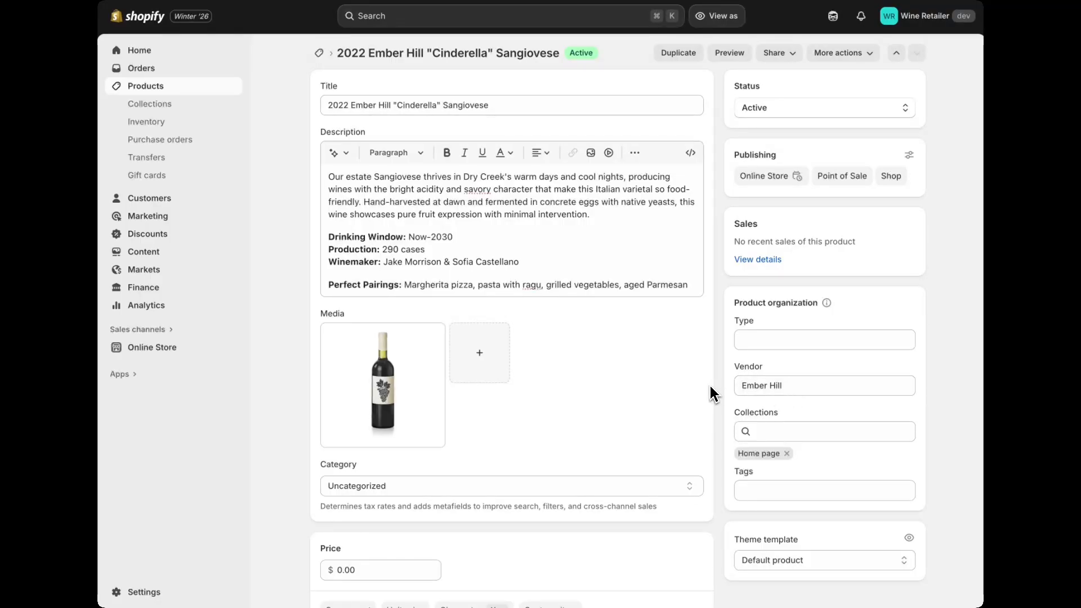
pyautogui.click(320, 55)
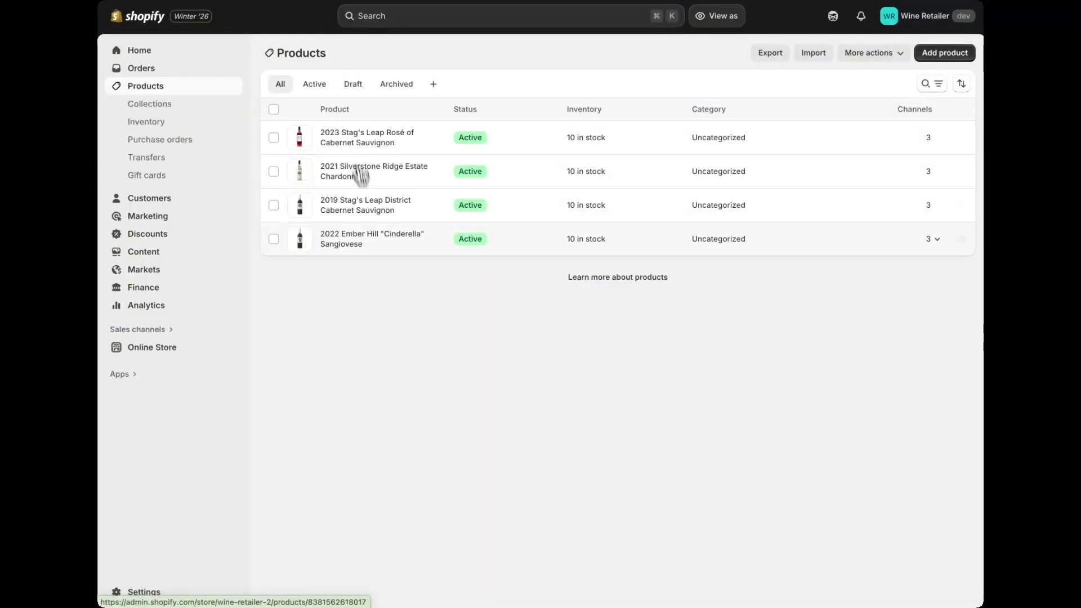
# Step: Open Vendor Settings for the products and review the Silver Ridge vendor's description
pyautogui.click(868, 56)
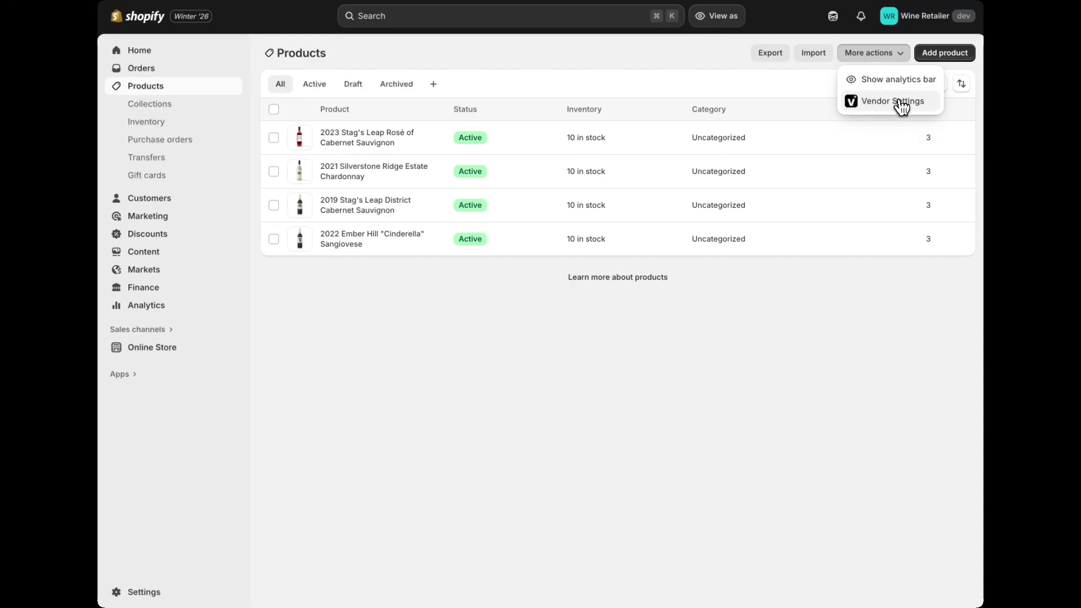
pyautogui.click(871, 104)
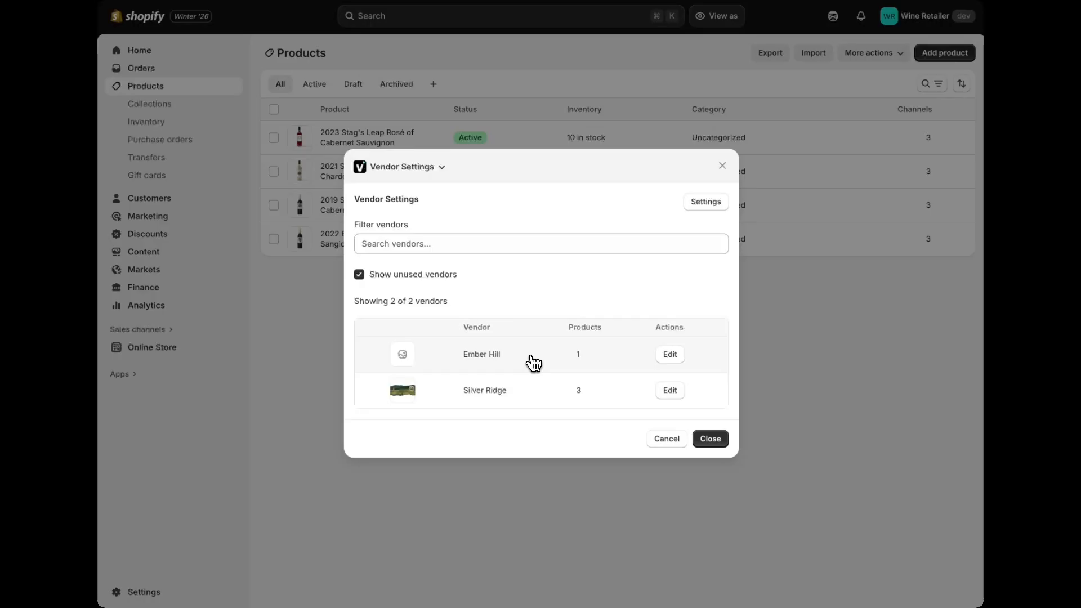
pyautogui.click(517, 389)
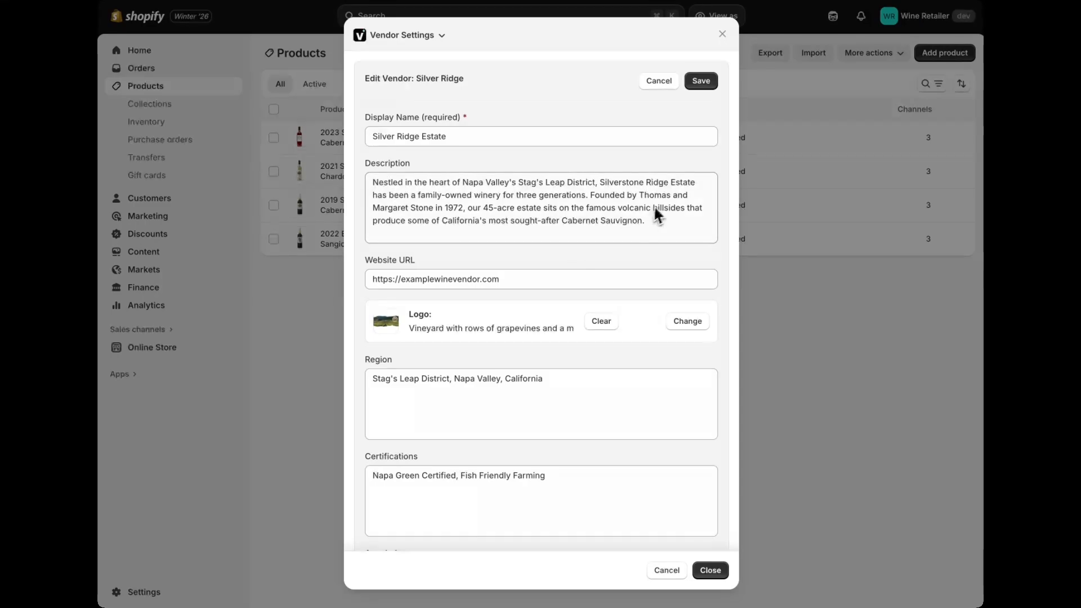
pyautogui.scroll(-3, 635, 215)
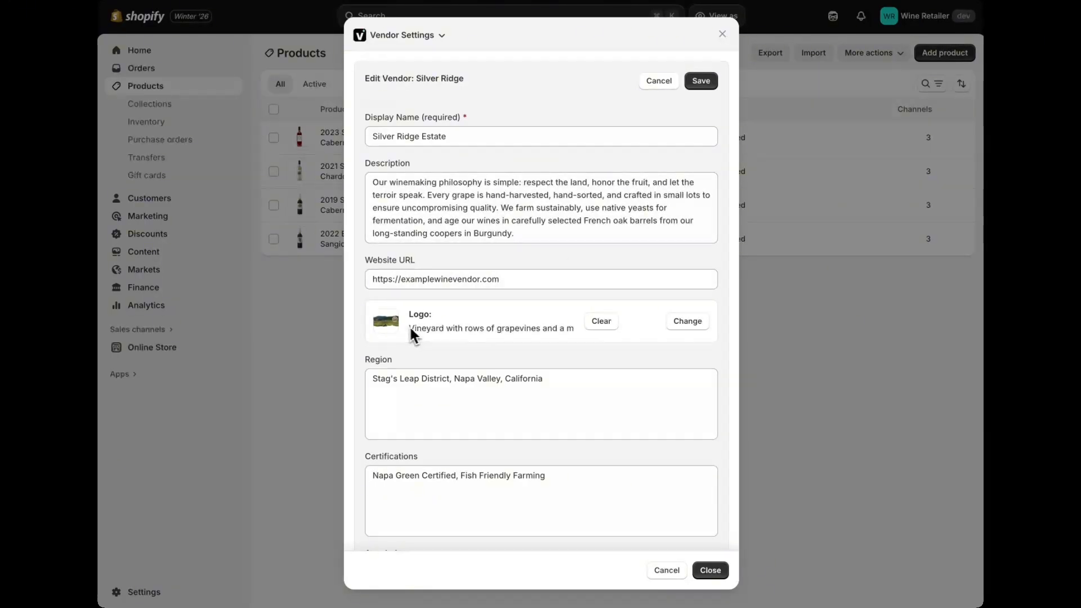
# Step: Review the images available for the Silver Ridge logo and the remaining vendor fields, and close Vendor Settings without changes
pyautogui.click(687, 322)
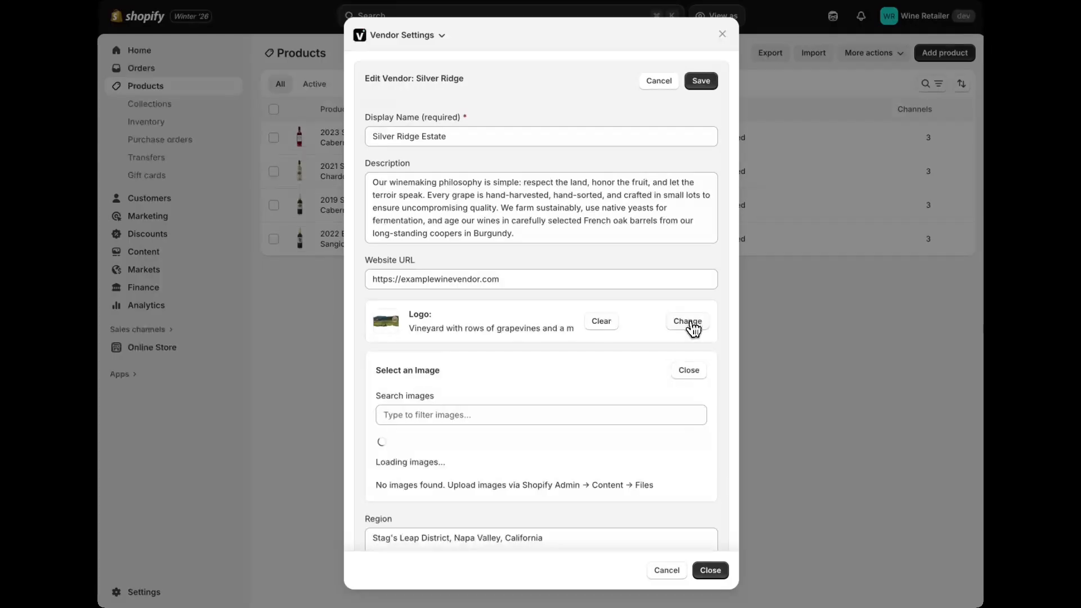
pyautogui.scroll(-2, 646, 405)
pyautogui.scroll(-3, 514, 404)
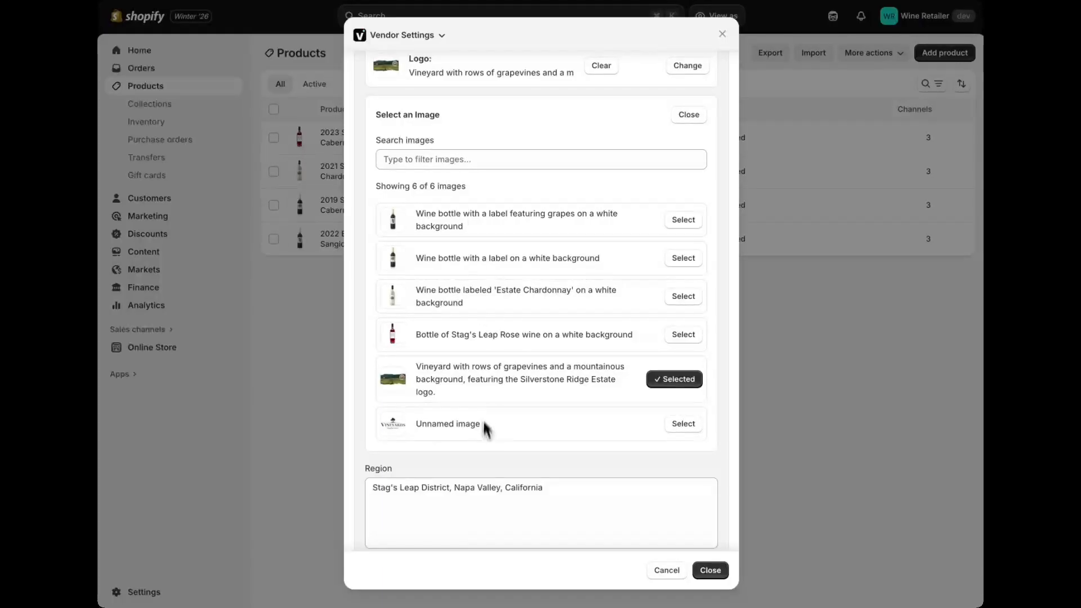
pyautogui.click(688, 115)
pyautogui.scroll(2, 676, 133)
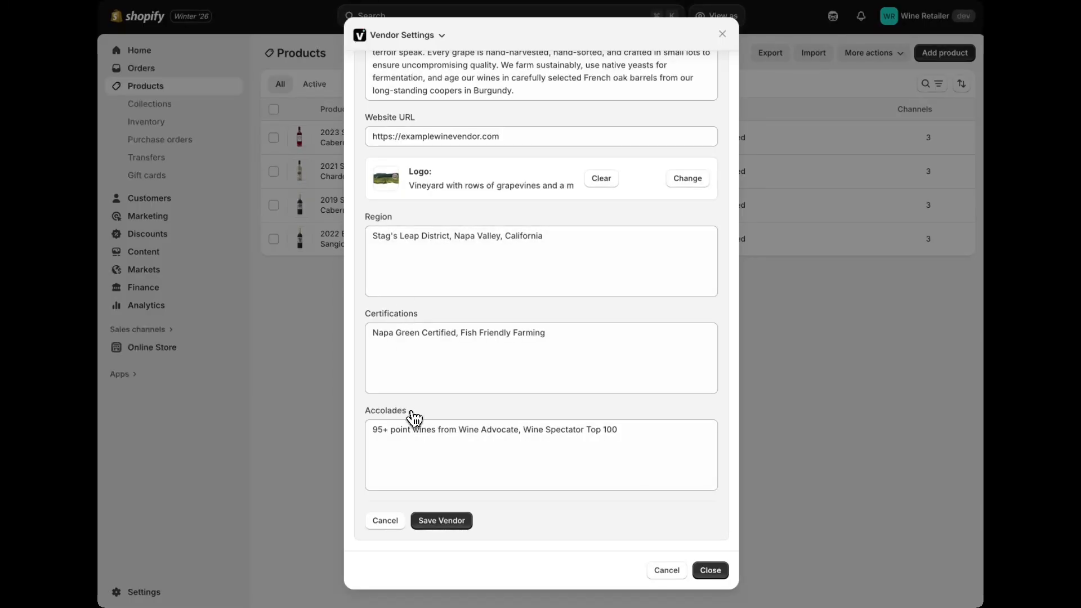
pyautogui.click(710, 572)
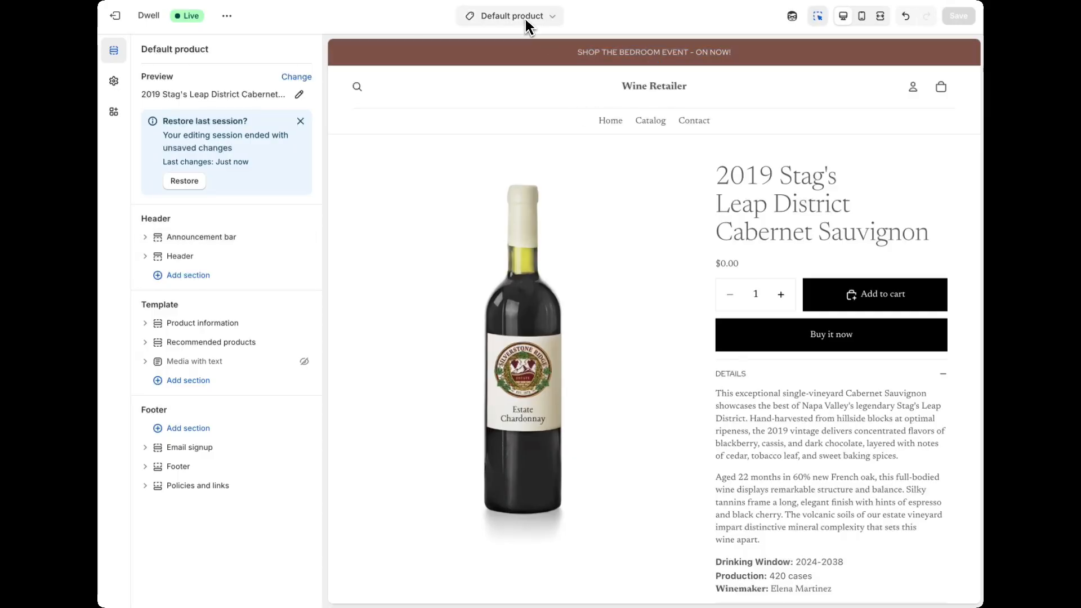
# Step: Add the Vendor Information app section between Product information and Recommended products in the Default product template
pyautogui.scroll(-1, 704, 206)
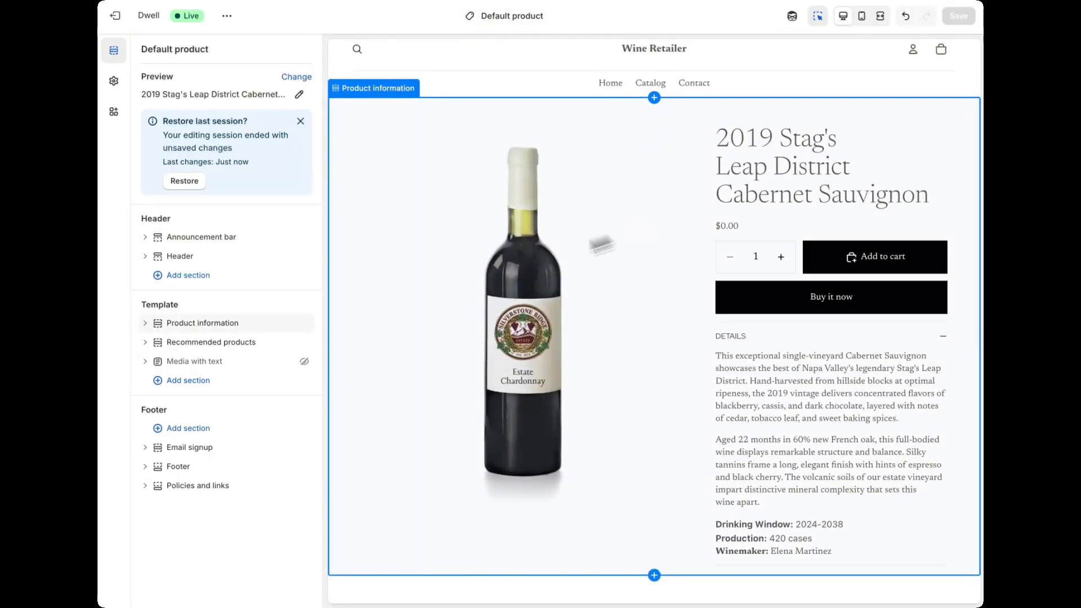
pyautogui.scroll(-5, 560, 414)
pyautogui.scroll(-4, 562, 406)
pyautogui.scroll(3, 562, 405)
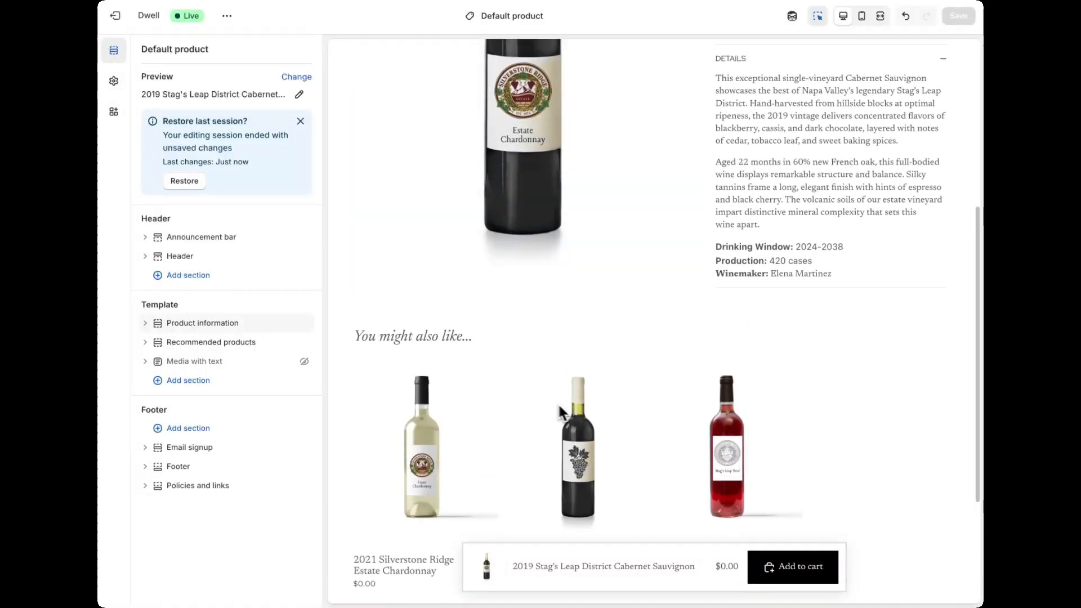
pyautogui.moveTo(190, 360)
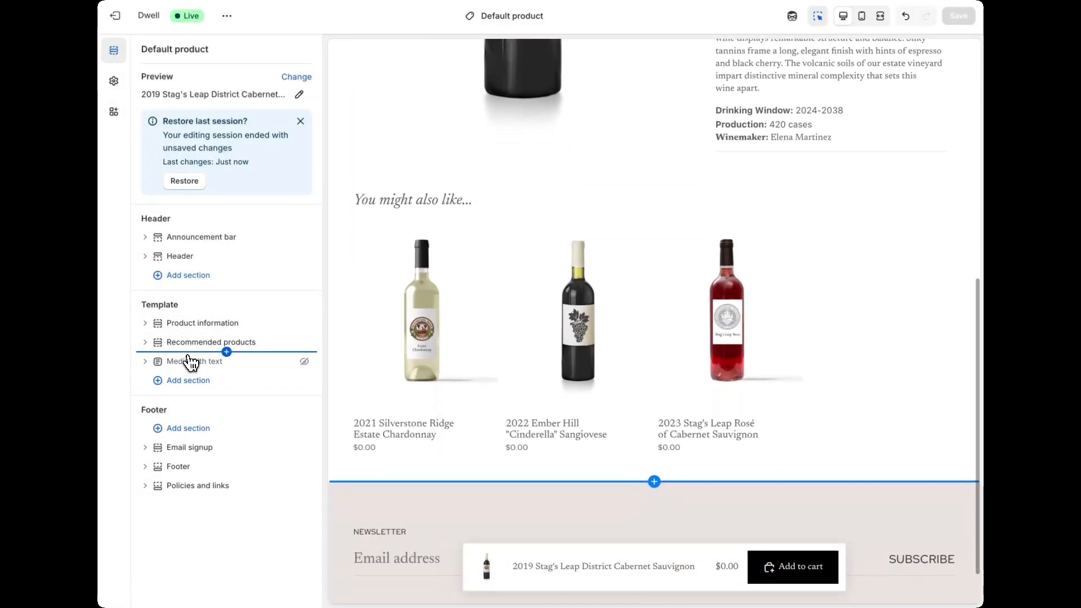
pyautogui.moveTo(178, 333)
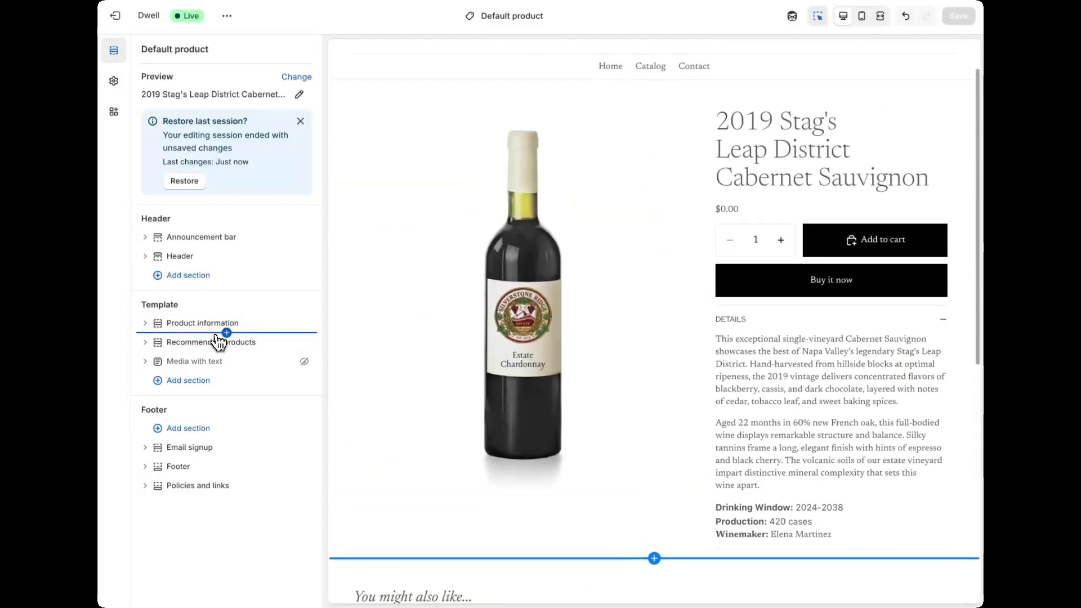
pyautogui.click(226, 333)
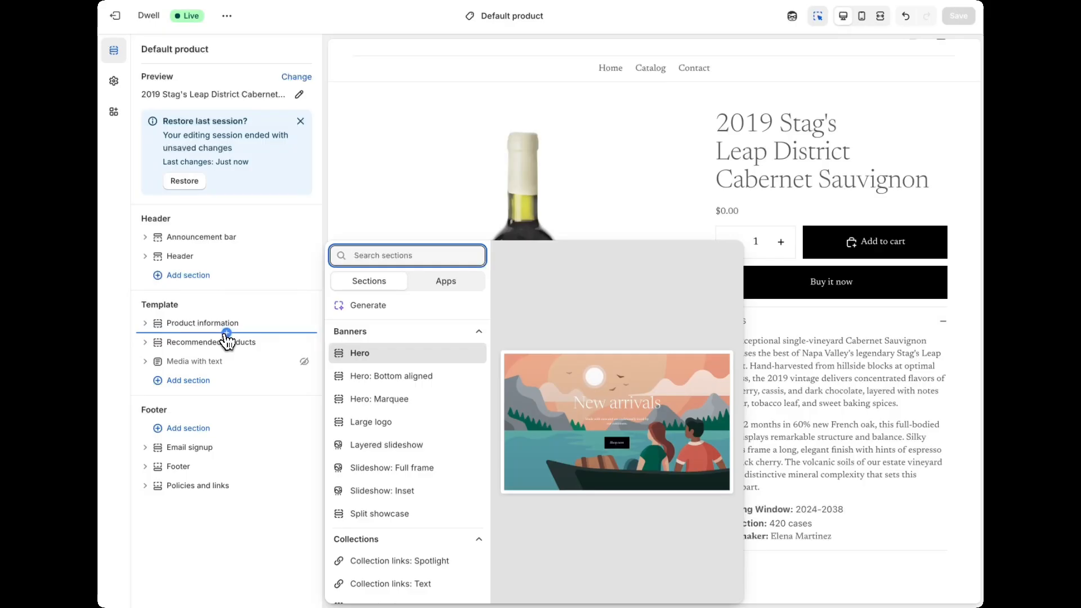
pyautogui.click(440, 284)
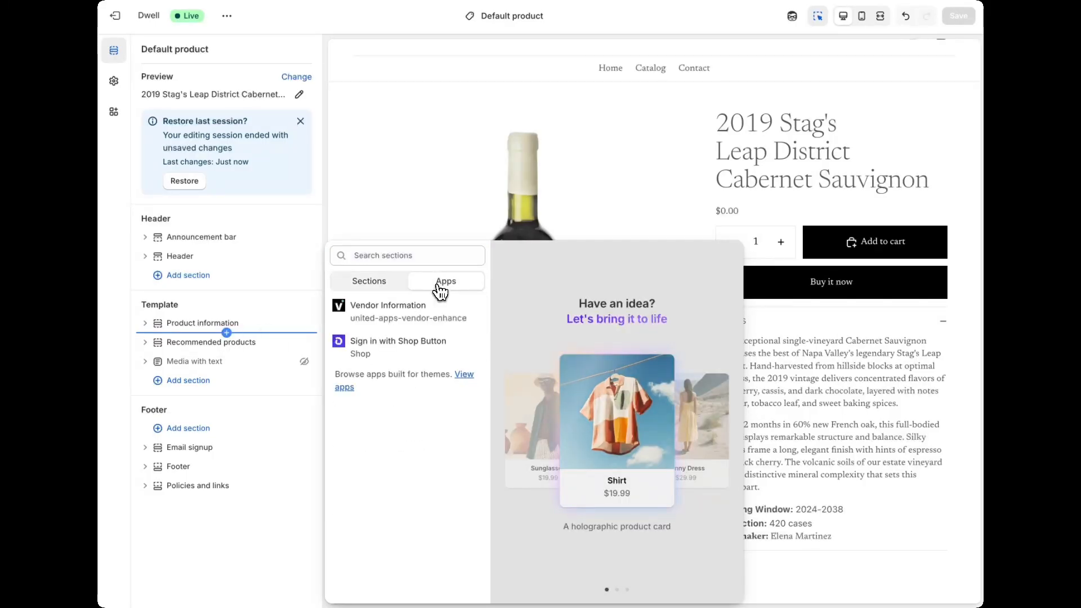
pyautogui.click(387, 313)
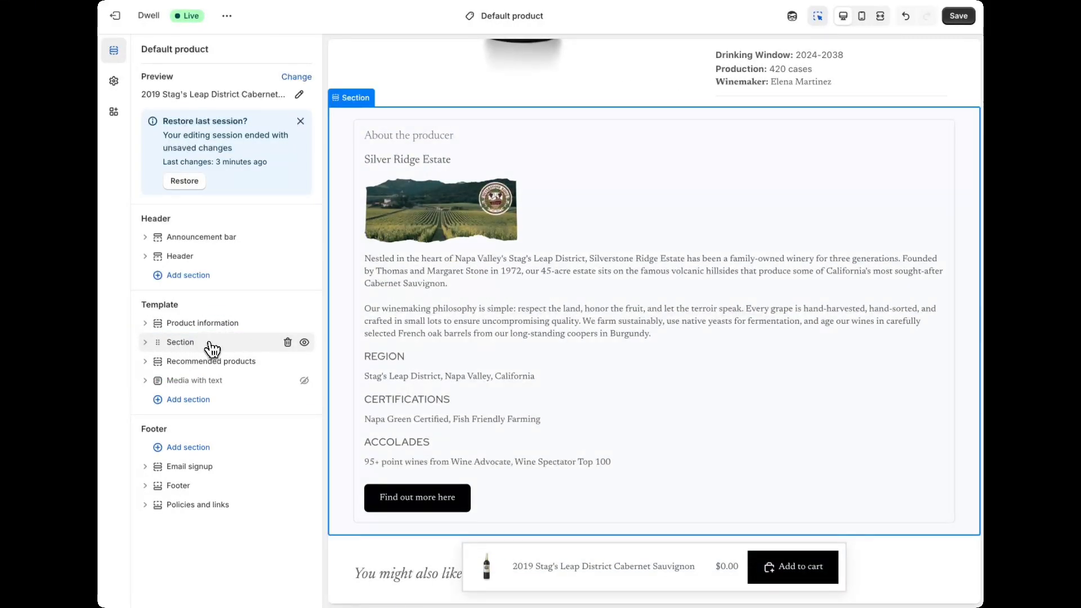
# Step: Rename the newly added template section as Vendor Information
pyautogui.click(209, 342)
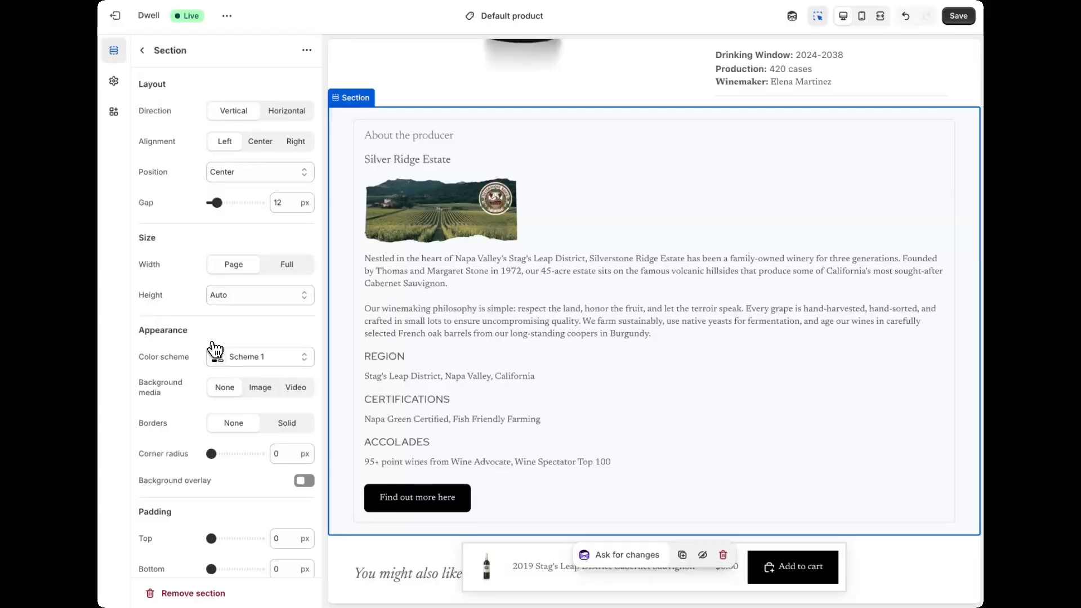
pyautogui.click(174, 50)
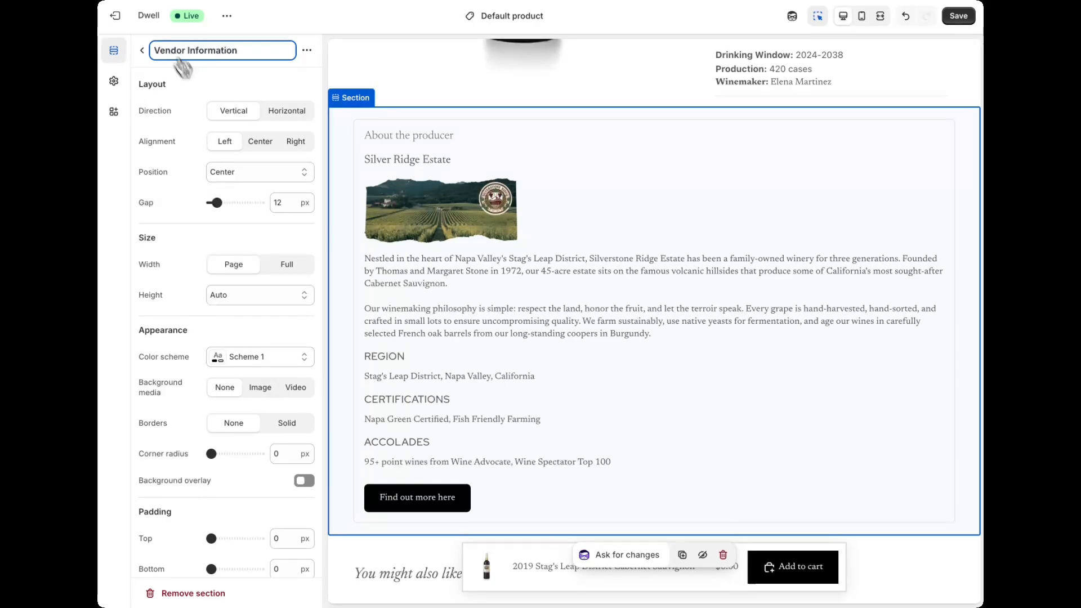
# Step: Set the Vendor Information block's logo size to Full Width and its vendor name size to Large
pyautogui.click(437, 273)
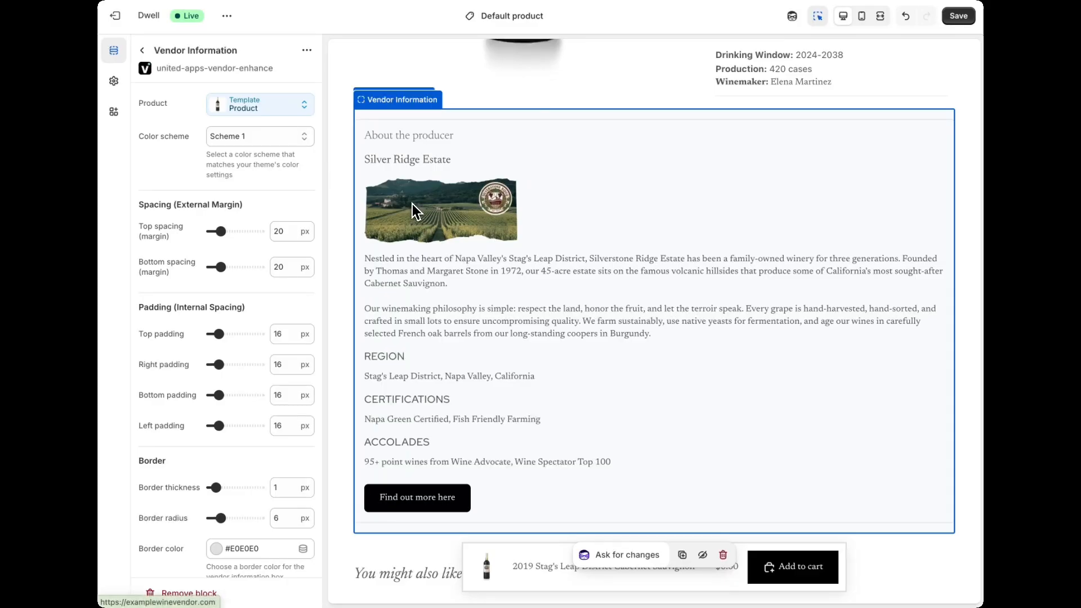
pyautogui.scroll(-5, 152, 428)
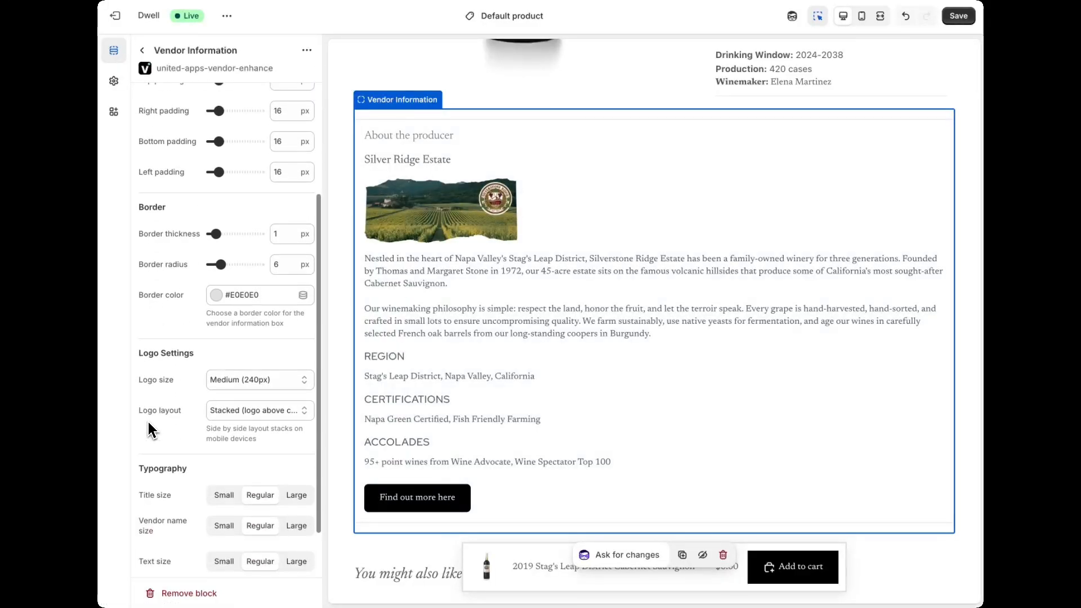
pyautogui.click(243, 382)
pyautogui.click(241, 410)
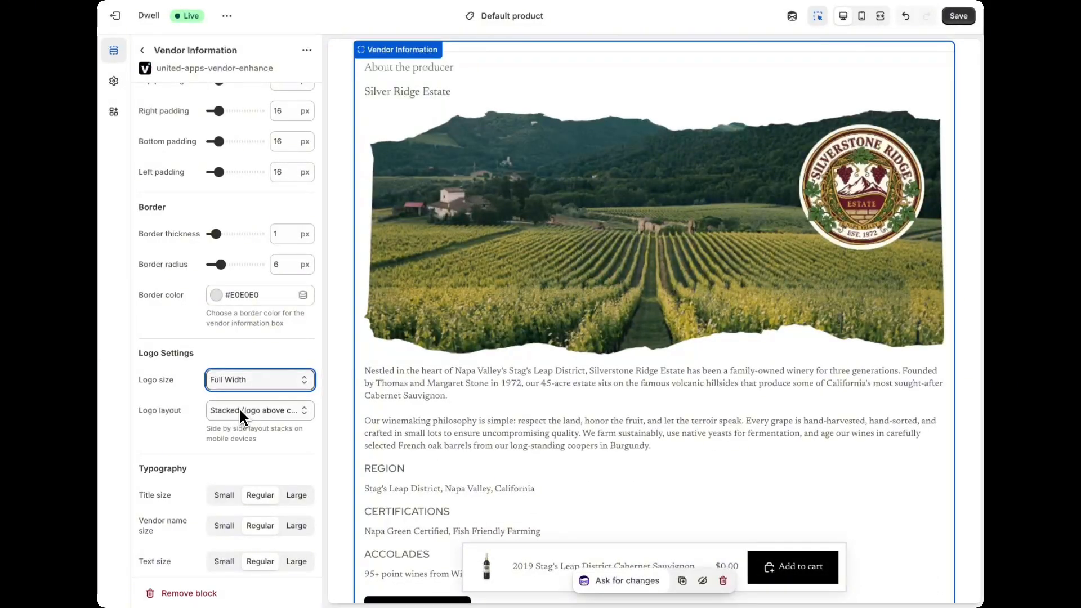
pyautogui.scroll(-1, 183, 425)
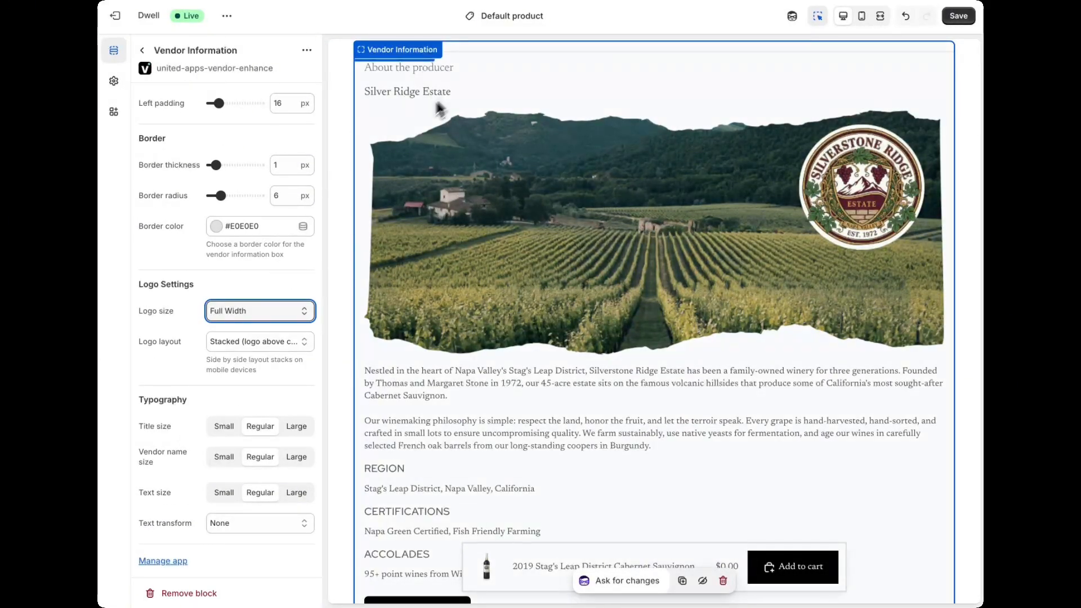
pyautogui.click(295, 457)
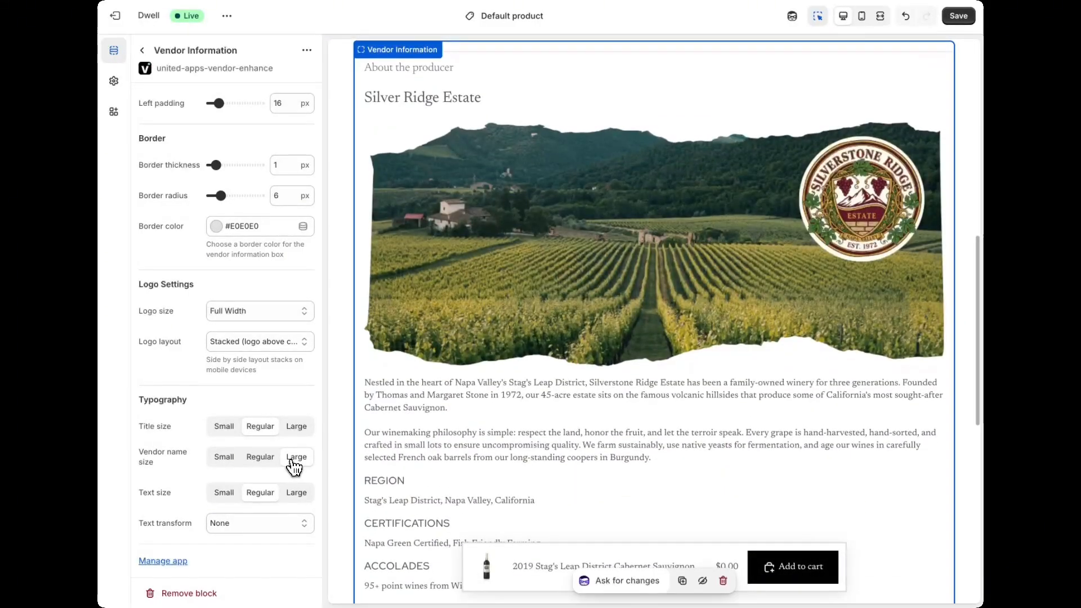
# Step: Examine the whole vendor block in the product page preview, from the heading and logo to the link button below the accolades
pyautogui.scroll(-2, 485, 380)
pyautogui.scroll(-2, 484, 373)
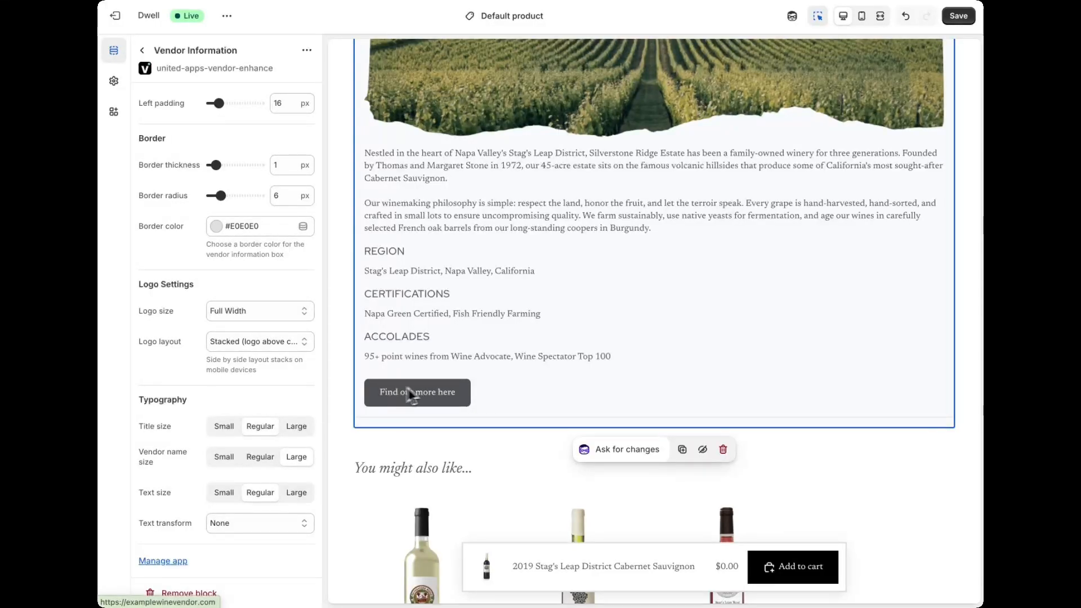
pyautogui.scroll(1, 436, 290)
pyautogui.scroll(6, 437, 290)
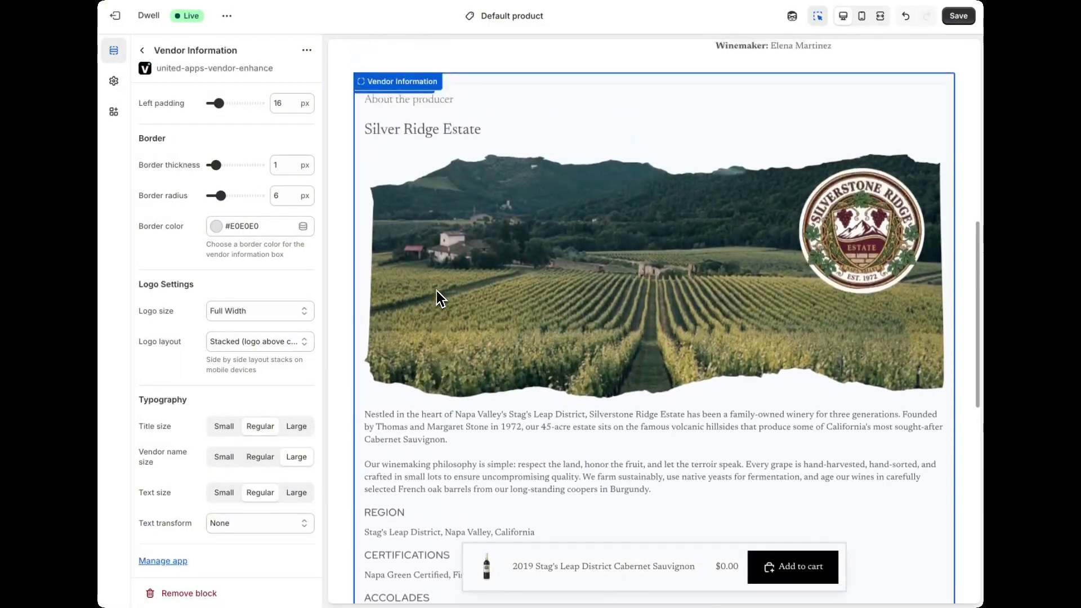
pyautogui.scroll(2, 437, 291)
pyautogui.scroll(-5, 437, 290)
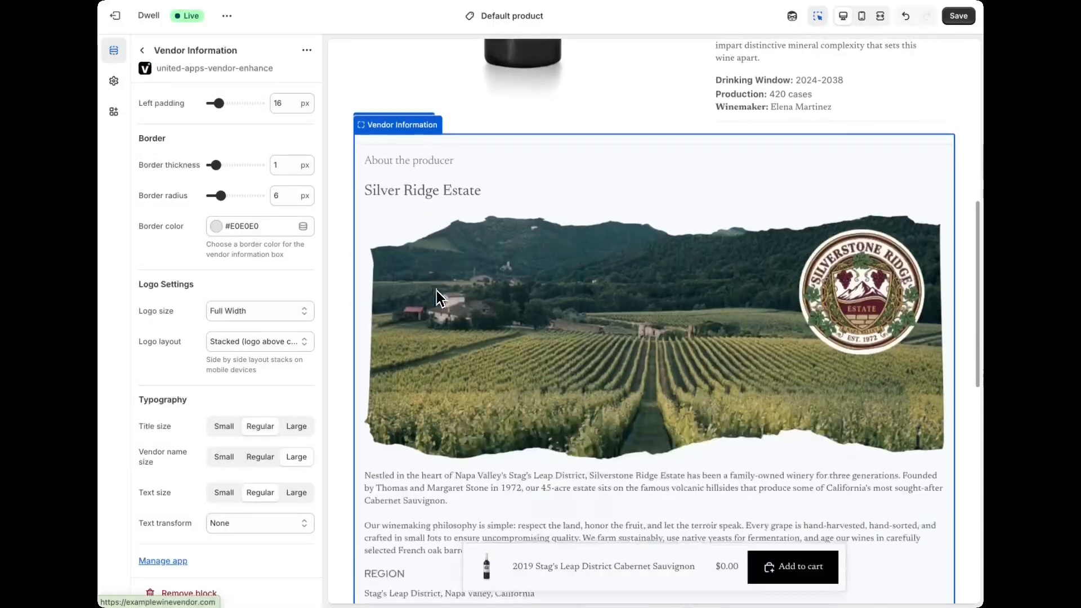
pyautogui.scroll(-2, 437, 291)
pyautogui.scroll(5, 436, 291)
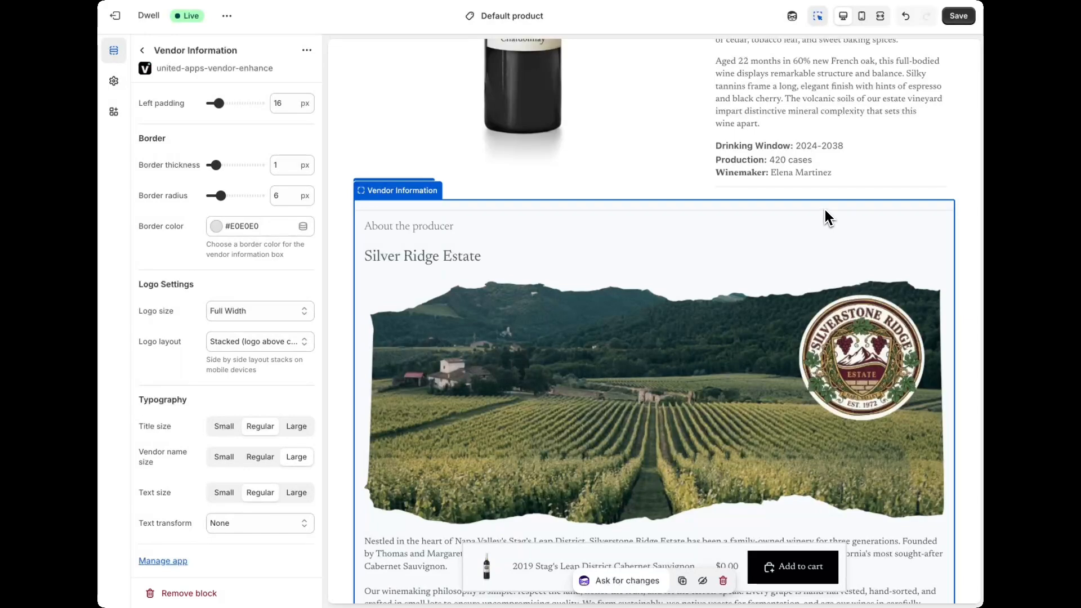
# Step: Remove the Vendor Information block's border by reducing its border thickness to the minimum, and save the template
pyautogui.scroll(3, 182, 309)
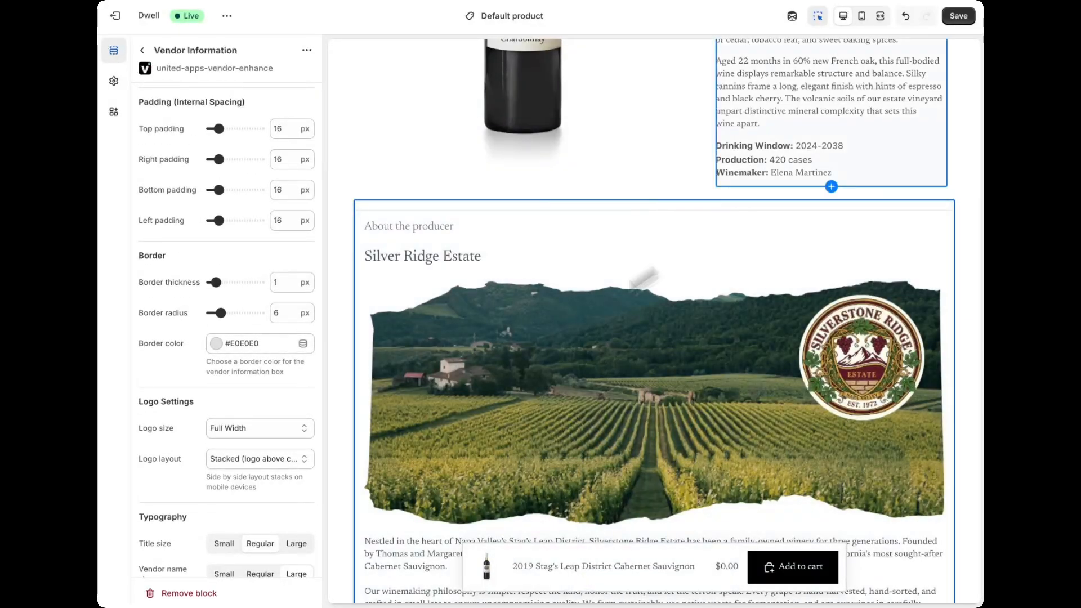
pyautogui.scroll(1, 218, 319)
pyautogui.moveTo(214, 324); pyautogui.dragTo(212, 323)
pyautogui.click(956, 21)
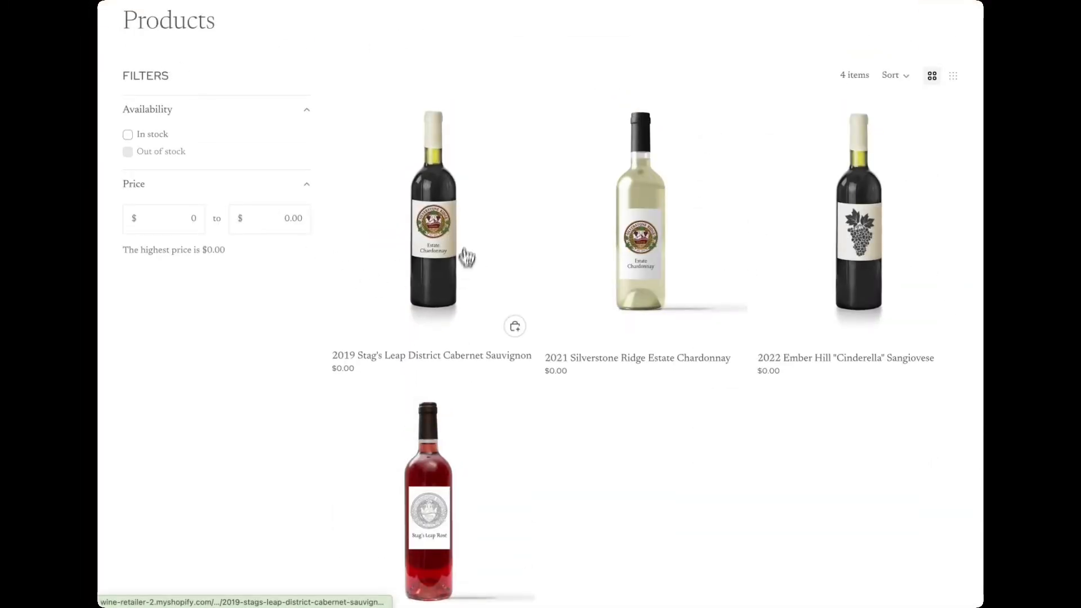
# Step: Check the producer section on the storefront pages of the 2019 Stag's Leap District Cabernet Sauvignon and the 2021 Silverstone Ridge Estate Chardonnay
pyautogui.click(432, 227)
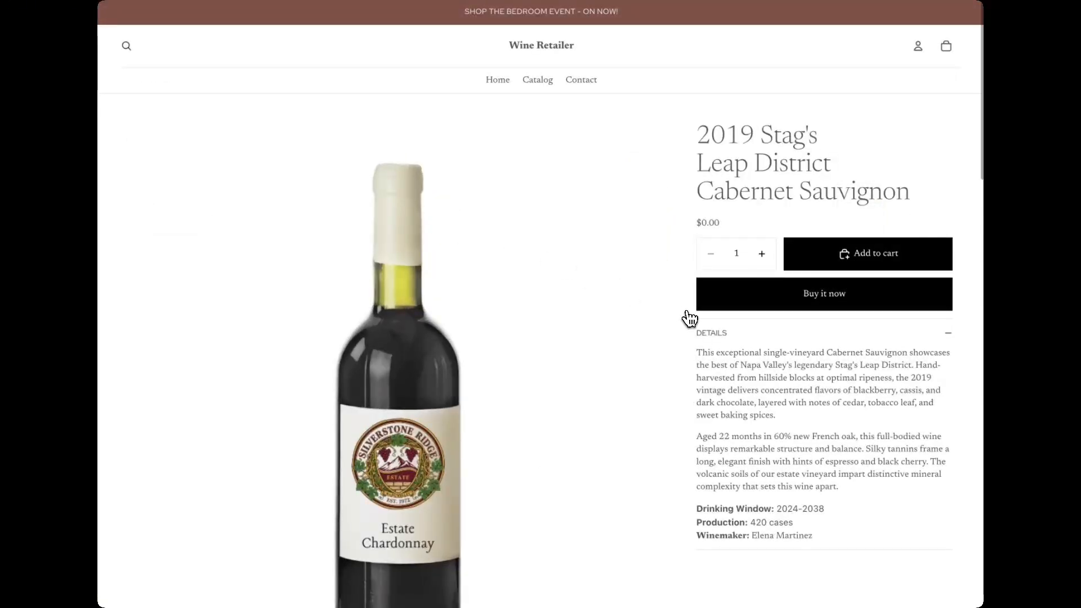
pyautogui.scroll(-3, 688, 316)
pyautogui.scroll(-10, 687, 317)
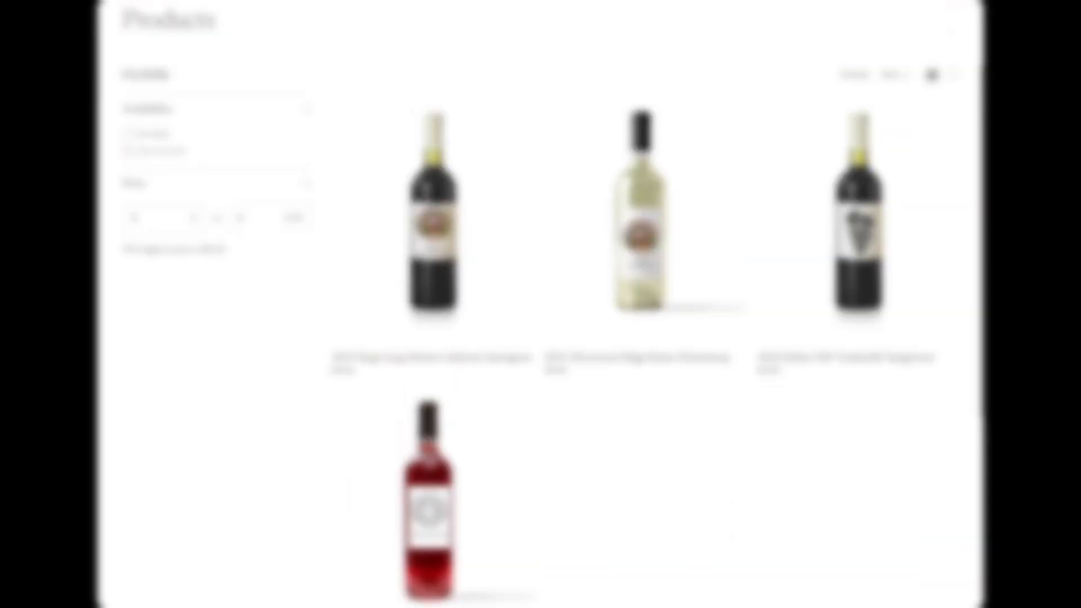
pyautogui.click(636, 232)
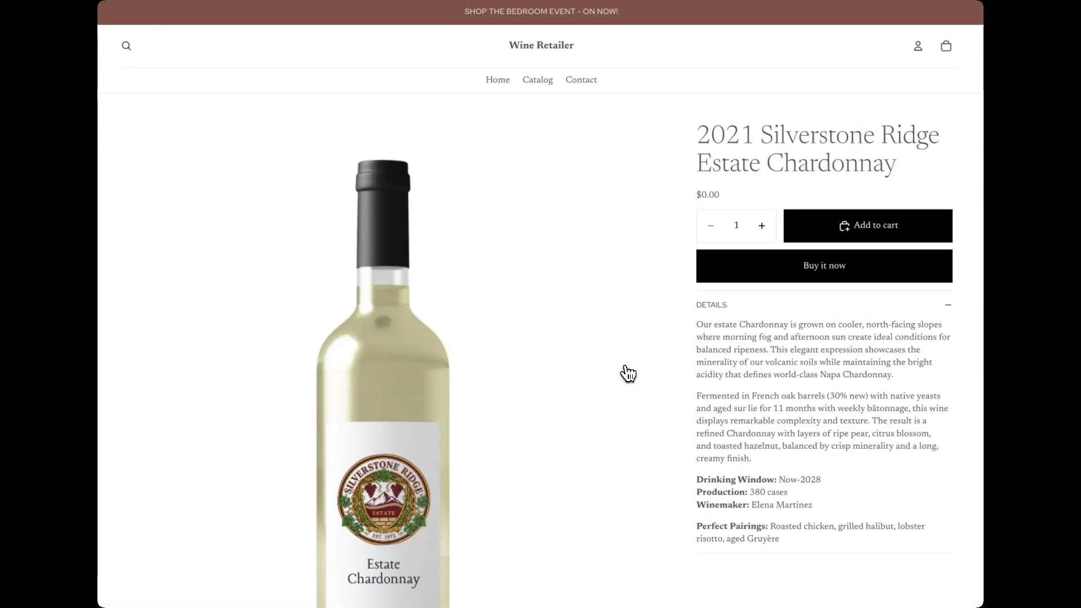
pyautogui.scroll(-3, 623, 370)
pyautogui.scroll(-4, 627, 373)
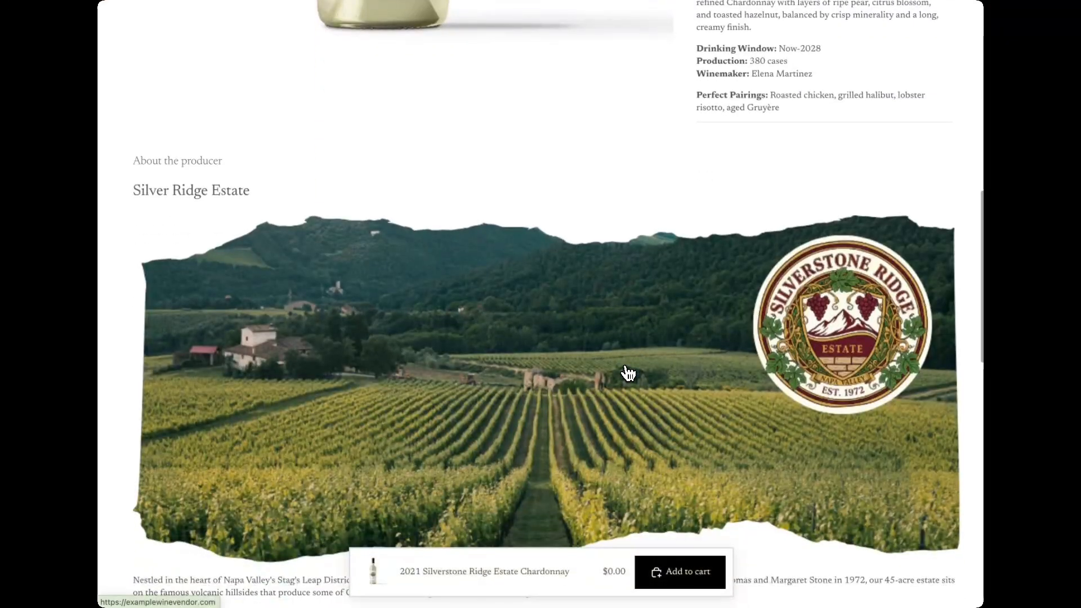
# Step: Check the storefront page of the 2022 Ember Hill "Cinderella" Sangiovese for a producer section
pyautogui.scroll(-5, 627, 373)
pyautogui.hotkey('alt', 'Left')
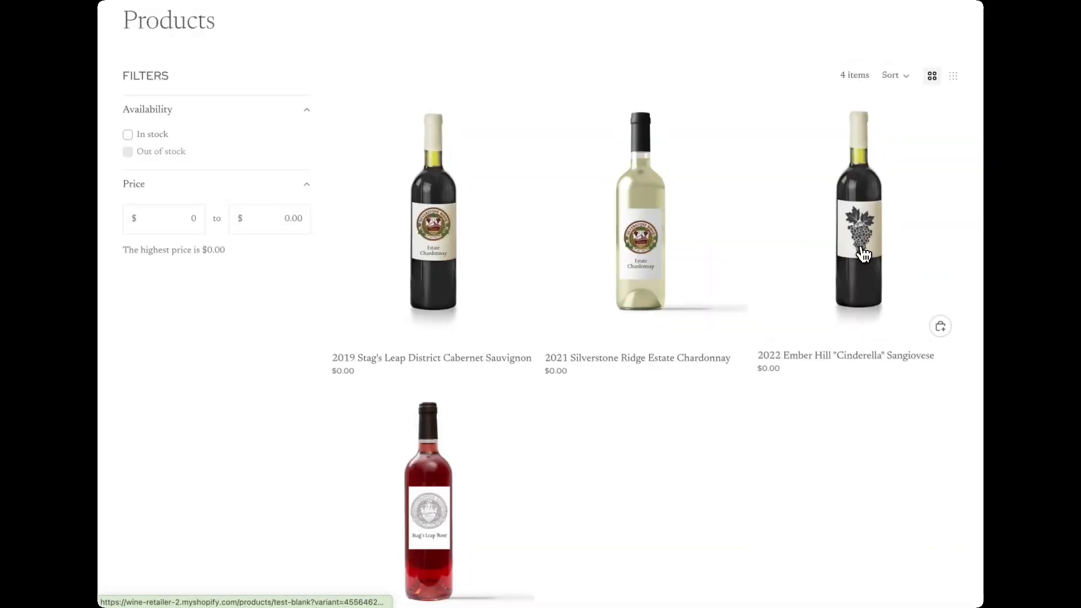
pyautogui.click(863, 255)
pyautogui.scroll(-6, 647, 386)
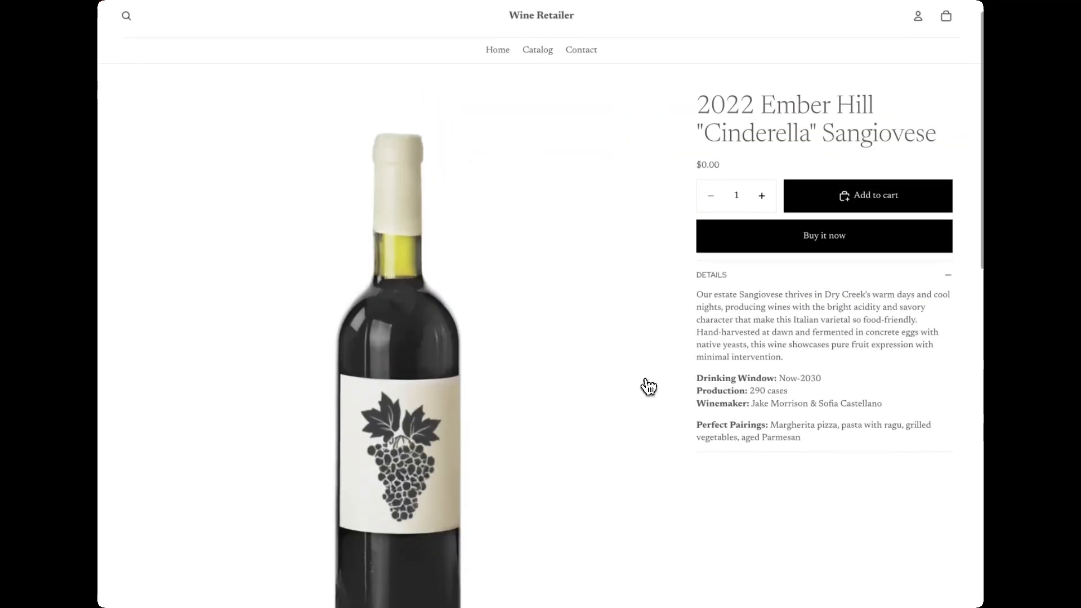
pyautogui.scroll(3, 648, 387)
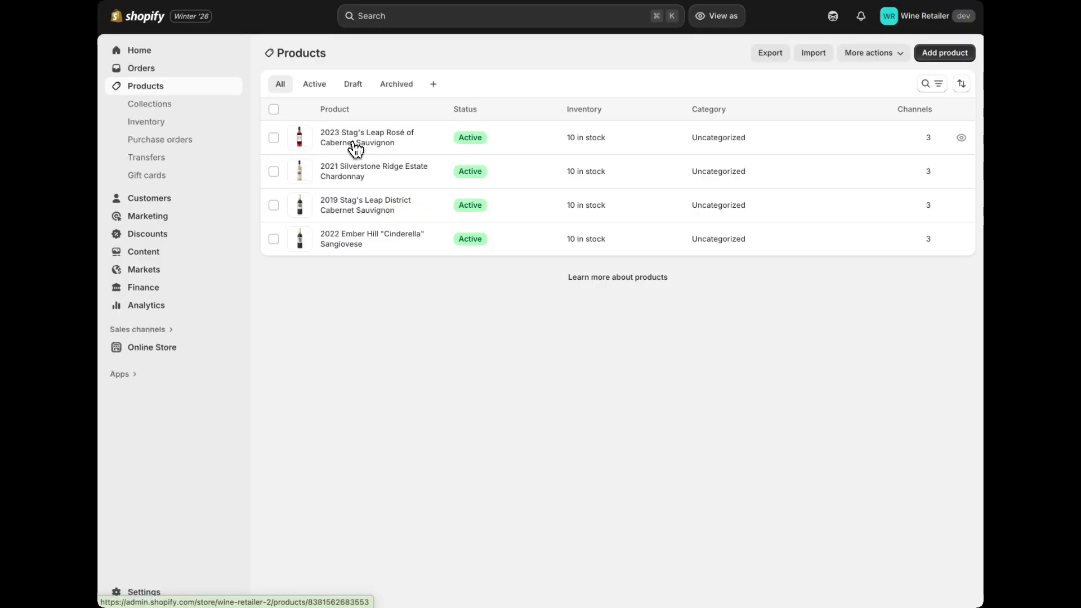
# Step: Set the Hide Vendor Info metafield of the 2023 Stag's Leap Rosé of Cabernet Sauvignon to True, save, and check its storefront page
pyautogui.click(356, 149)
pyautogui.scroll(-15, 613, 397)
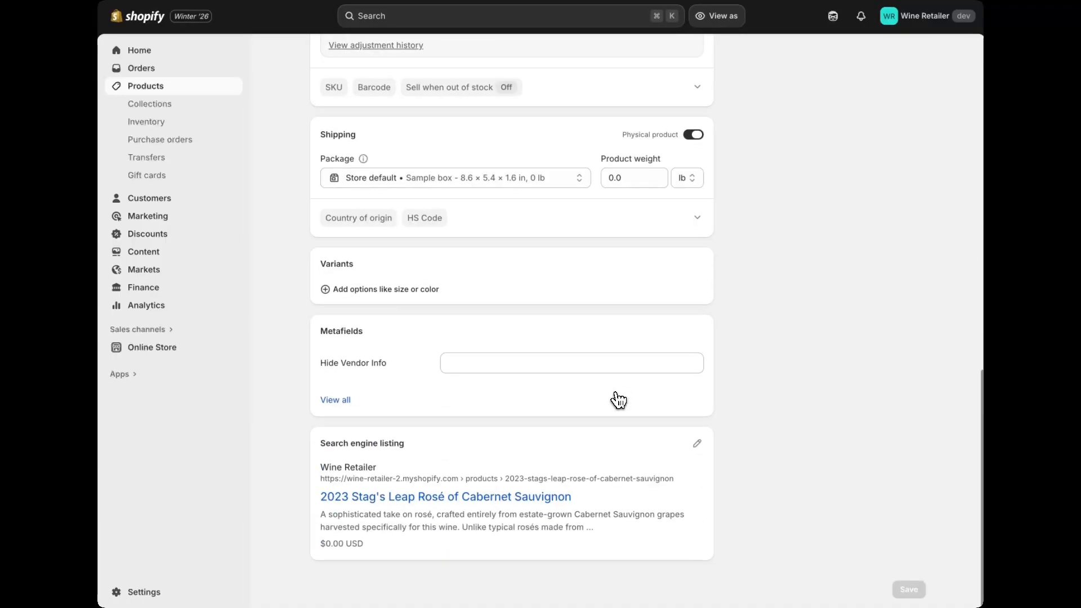
pyautogui.click(457, 365)
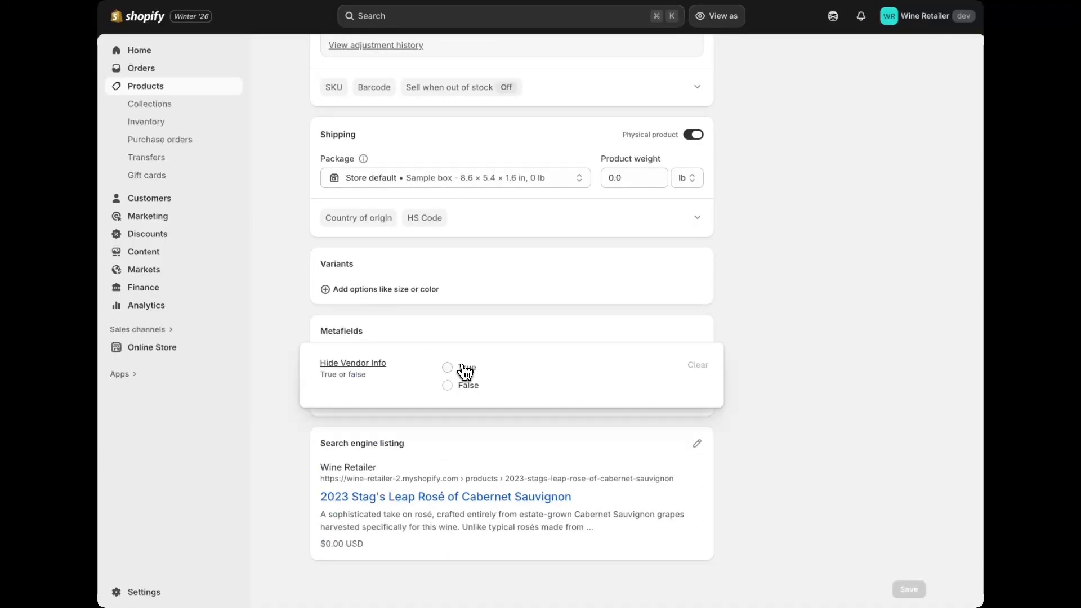
pyautogui.click(447, 367)
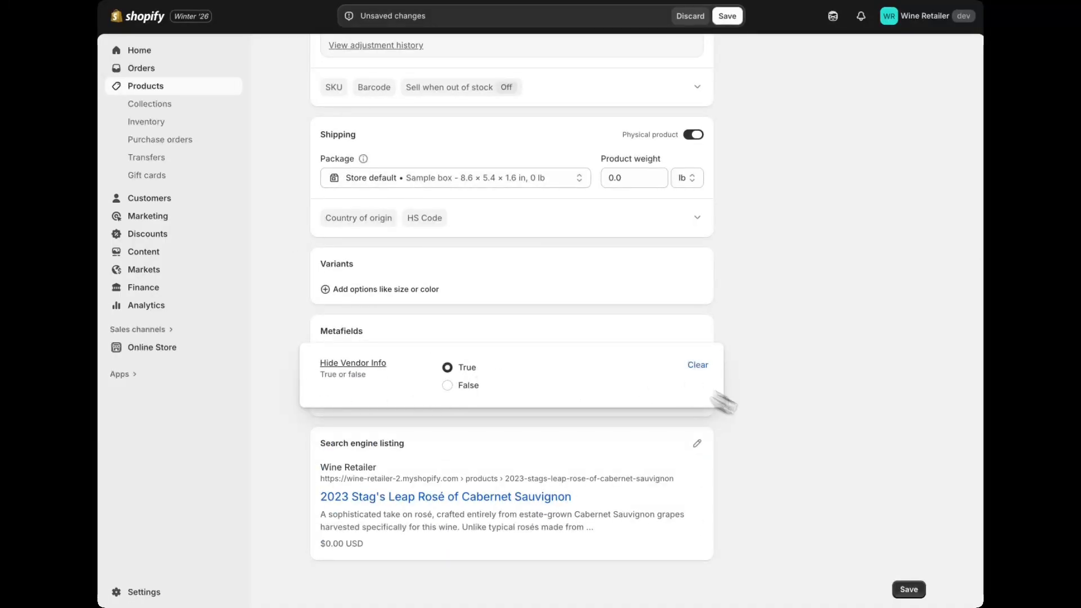
pyautogui.click(902, 593)
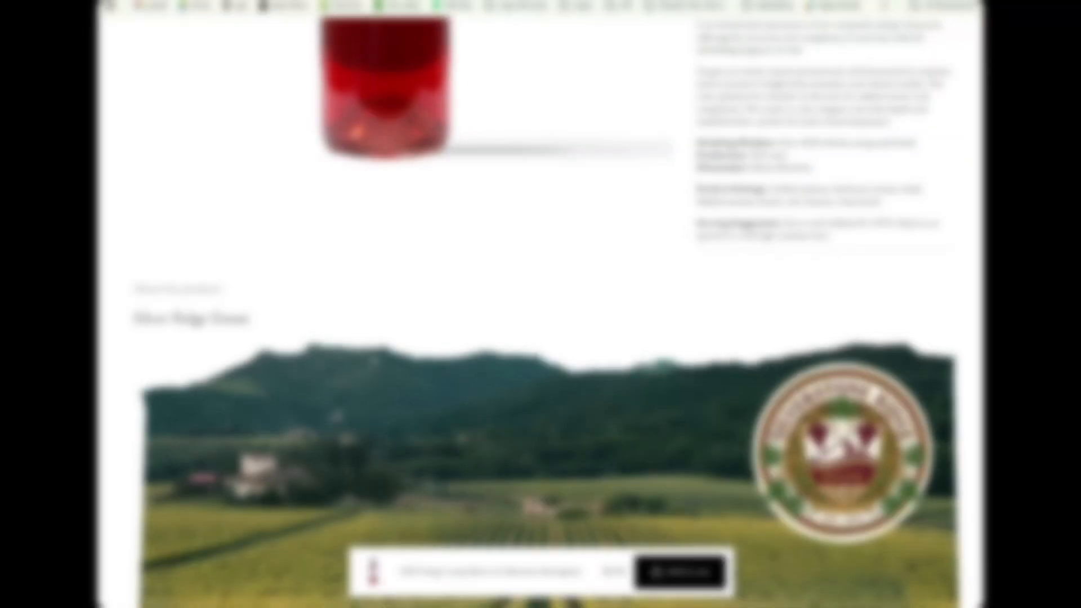
pyautogui.scroll(4, 502, 126)
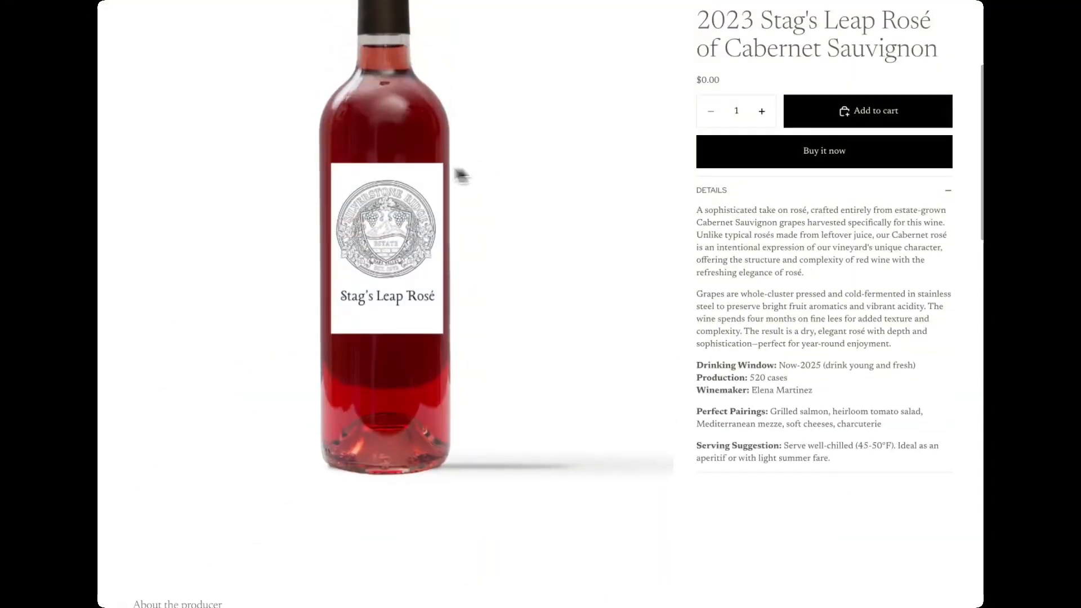
pyautogui.scroll(-3, 322, 143)
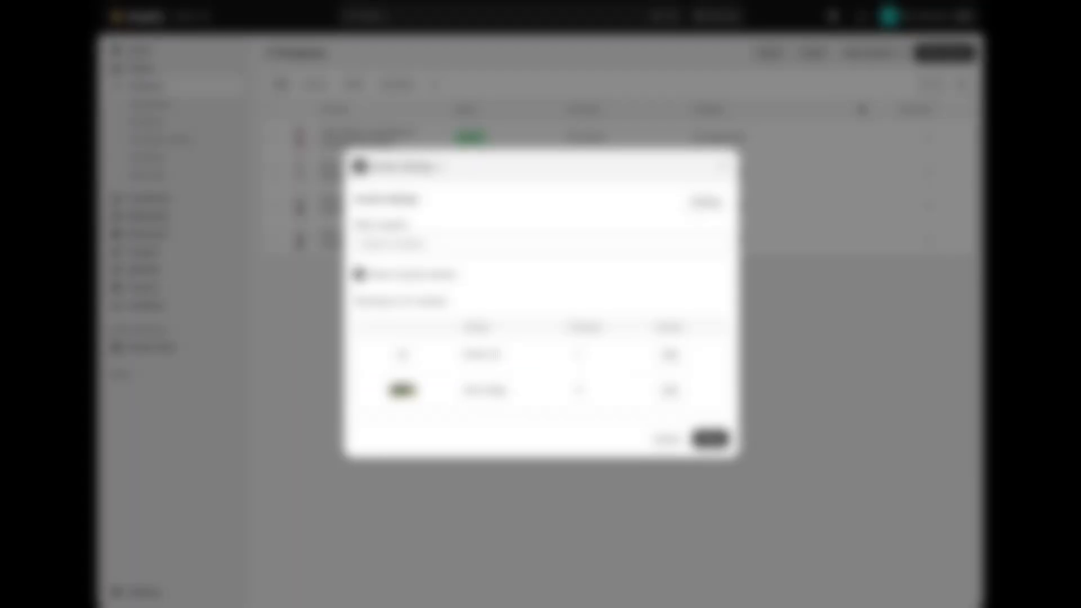
# Step: Open the general settings of the Vendor Settings app from its vendor list
pyautogui.click(705, 202)
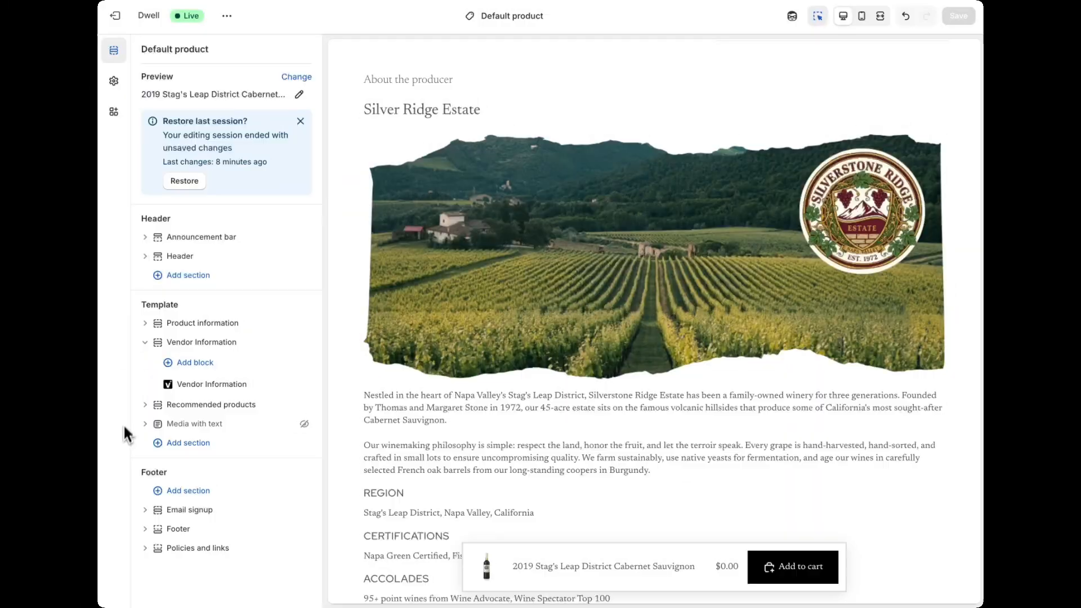
# Step: Move the Vendor Information block into the Product information details, between the buy buttons and the accordion, and review it in the preview
pyautogui.click(147, 324)
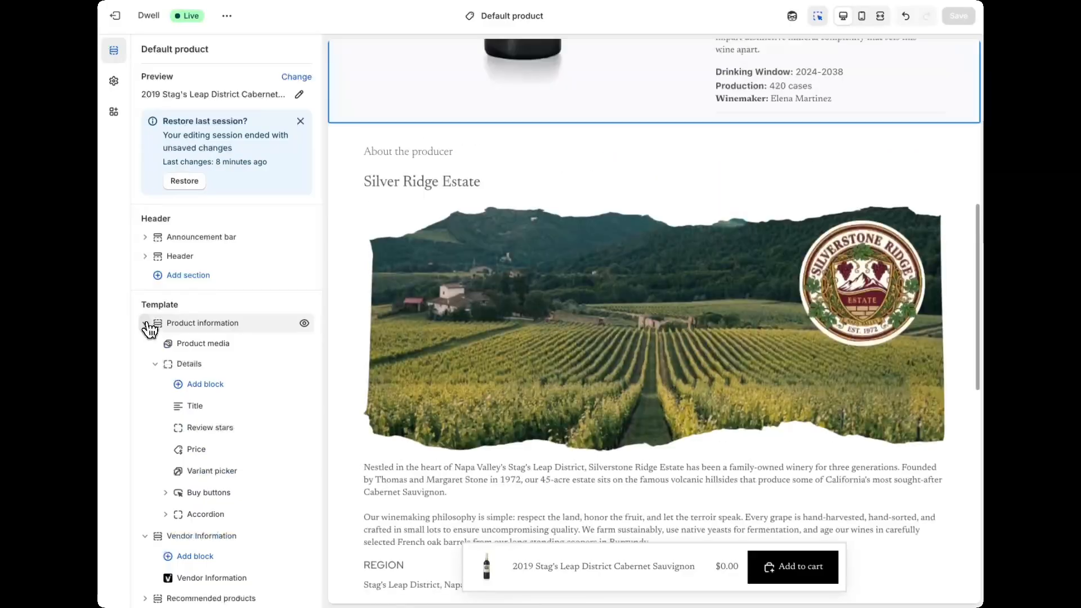
pyautogui.scroll(-2, 236, 558)
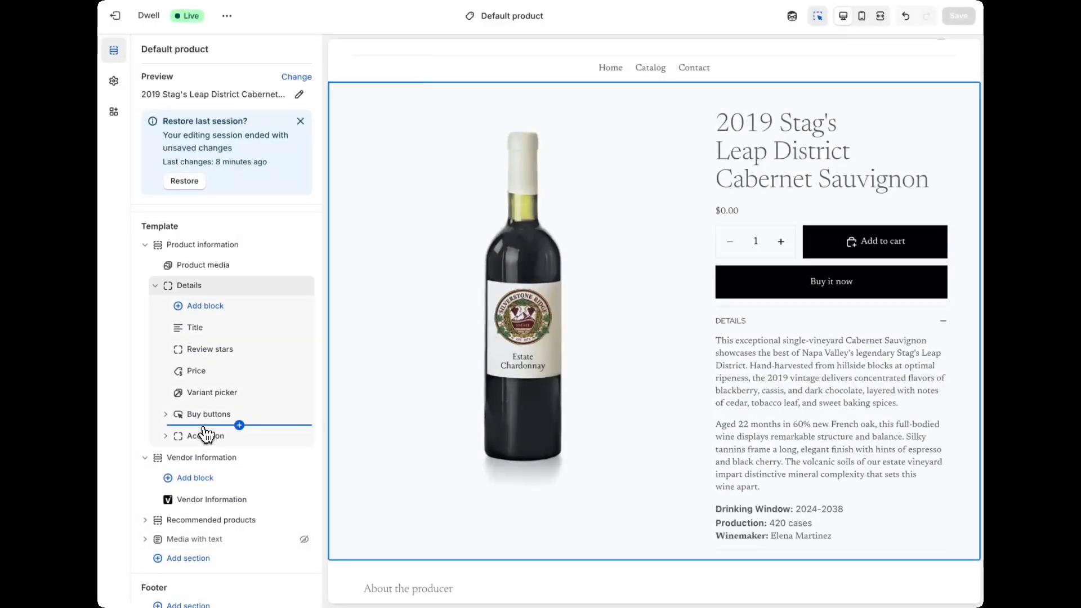
pyautogui.moveTo(194, 500); pyautogui.dragTo(214, 431)
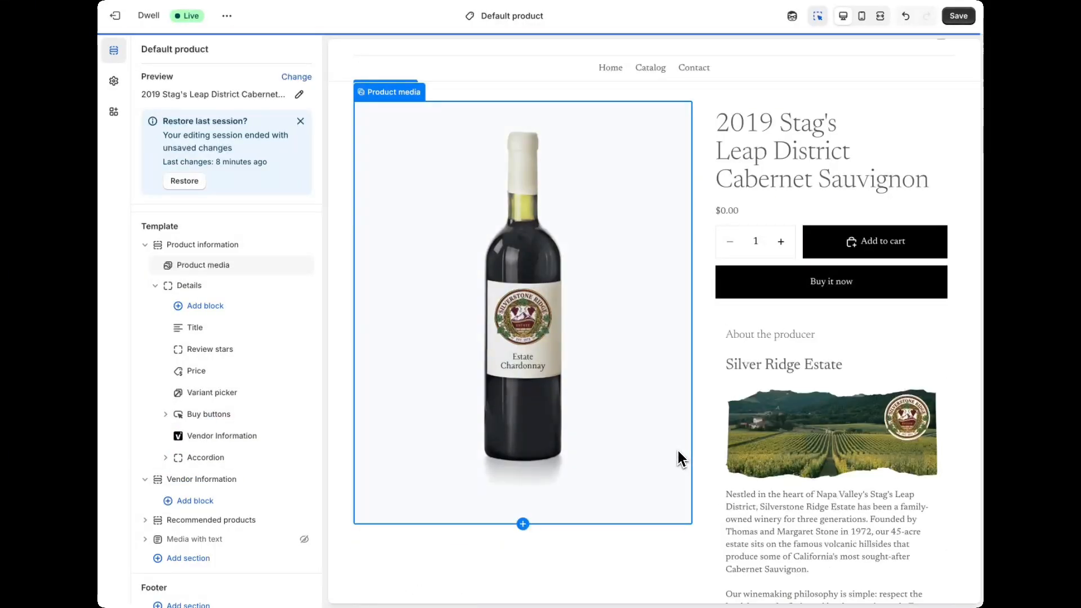
pyautogui.scroll(-3, 821, 519)
pyautogui.scroll(-10, 820, 518)
# Step: Move the Vendor Information block into the Accordion within the product details
pyautogui.moveTo(222, 436); pyautogui.dragTo(196, 457)
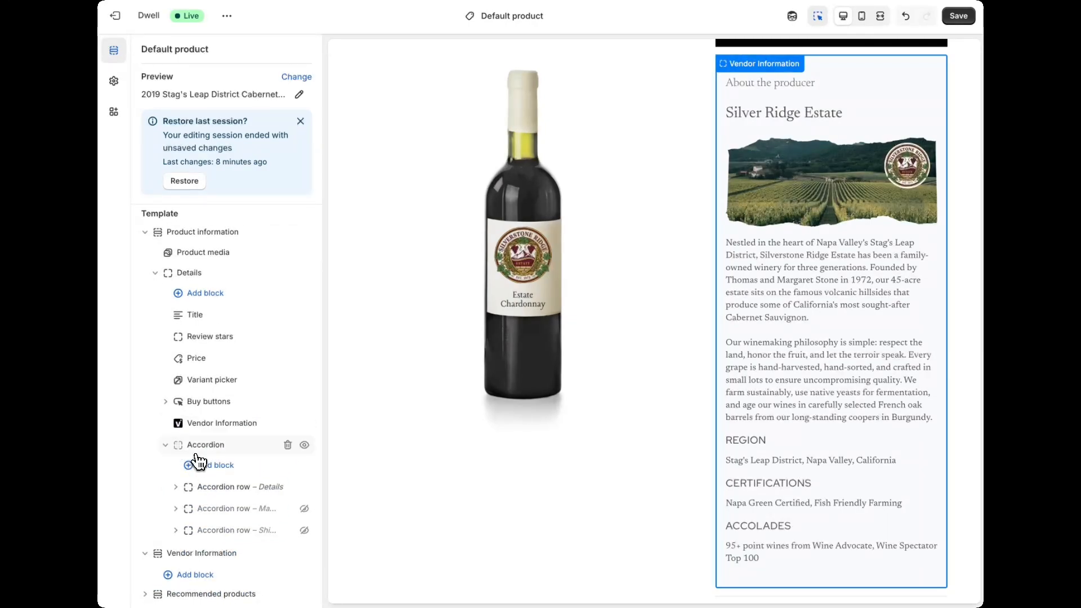